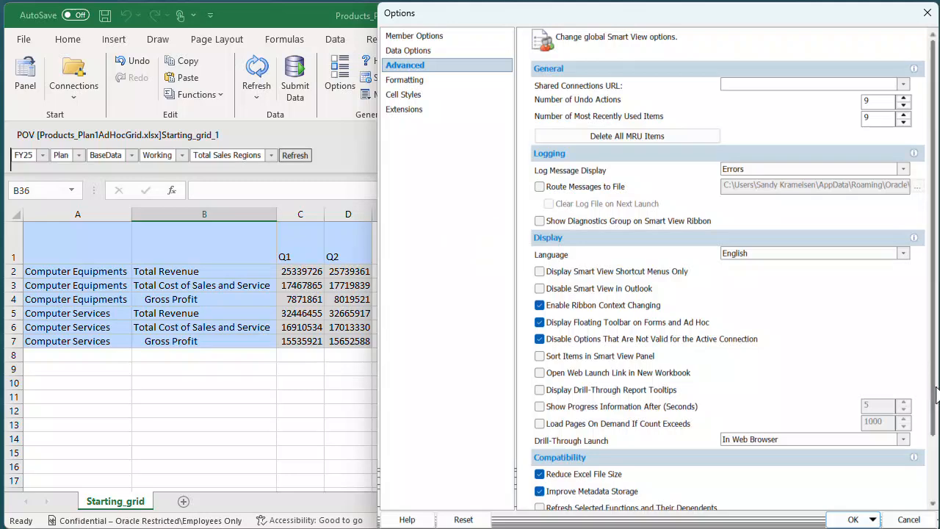
Set the member indentation to Subitems in the Smart View options and refresh the ad hoc grid.
{"action": "scroll", "coordinate": [927, 374], "scroll_direction": "down", "scroll_amount": 2}
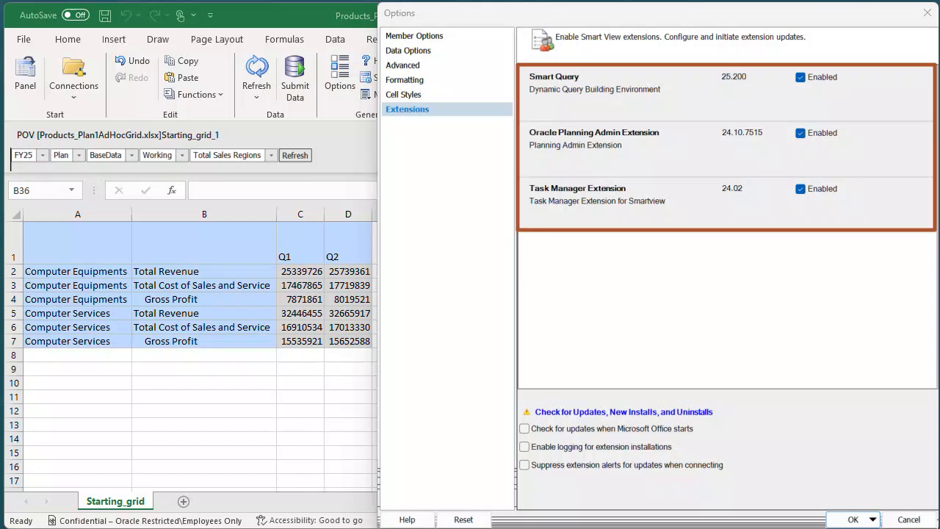
{"action": "left_click", "coordinate": [433, 38]}
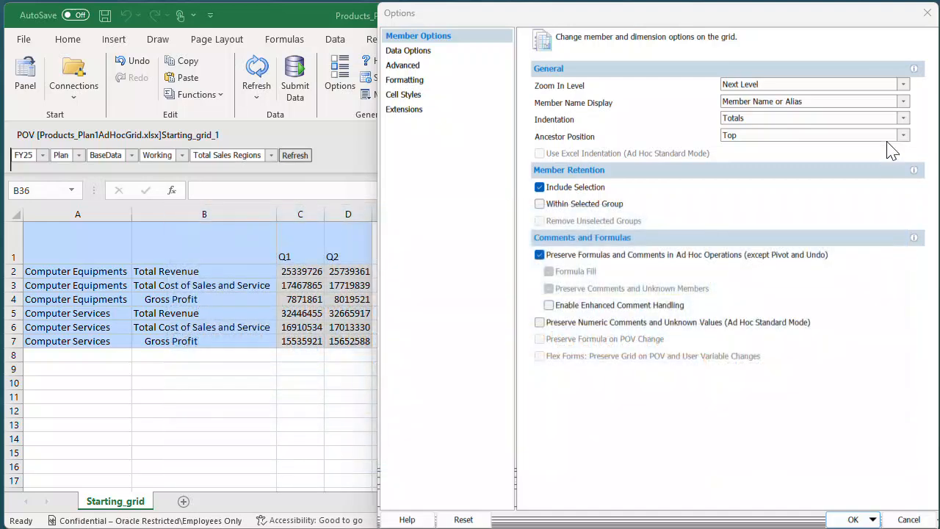
{"action": "left_click", "coordinate": [902, 118]}
{"action": "left_click", "coordinate": [845, 140]}
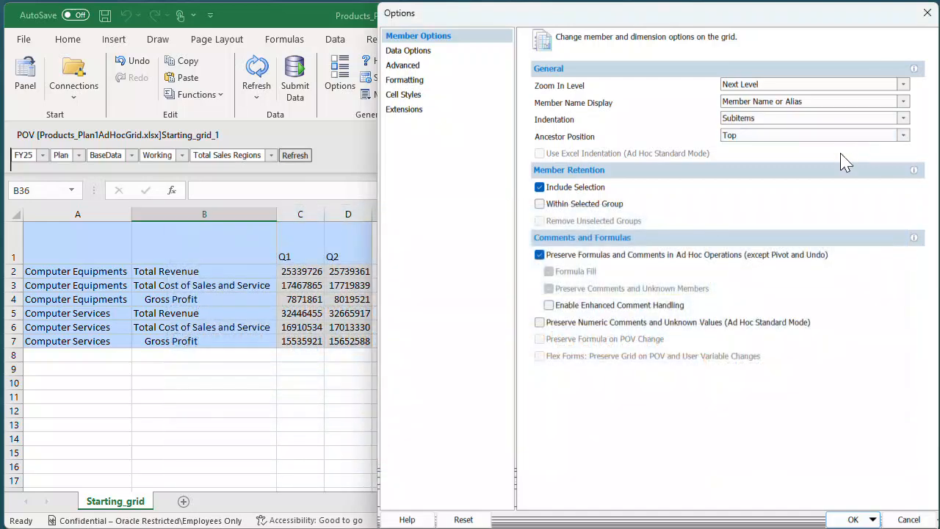
{"action": "left_click", "coordinate": [850, 519]}
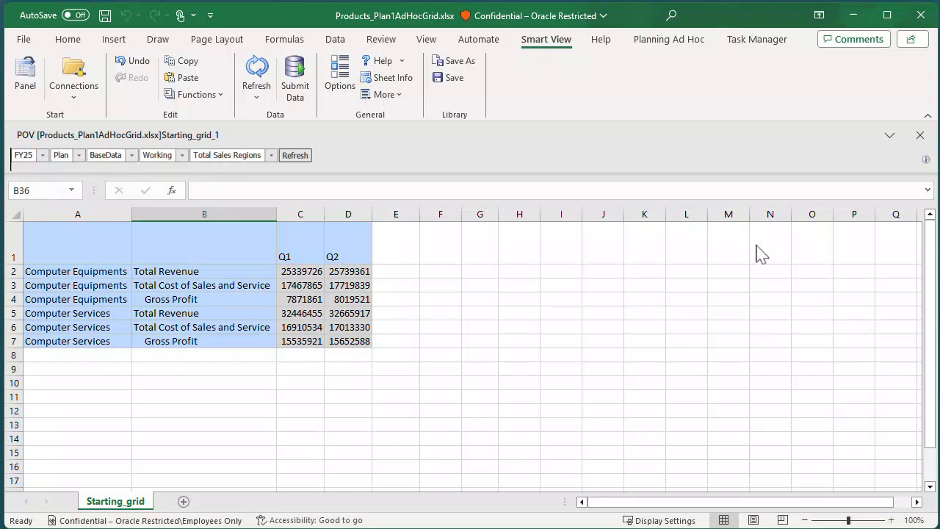
{"action": "left_click", "coordinate": [256, 78]}
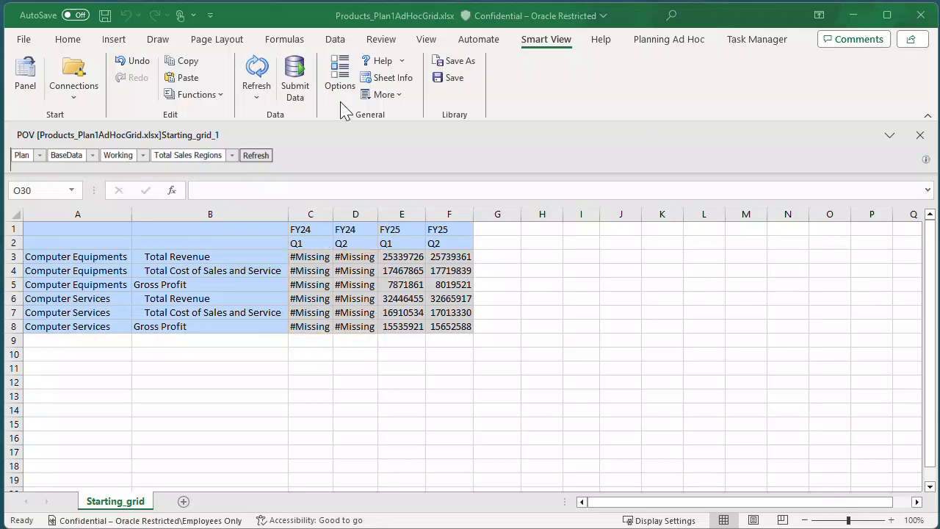
In the Smart View data options, replace the #NoData/Missing label with "-" and suppress repeated members in rows.
{"action": "left_click", "coordinate": [337, 83]}
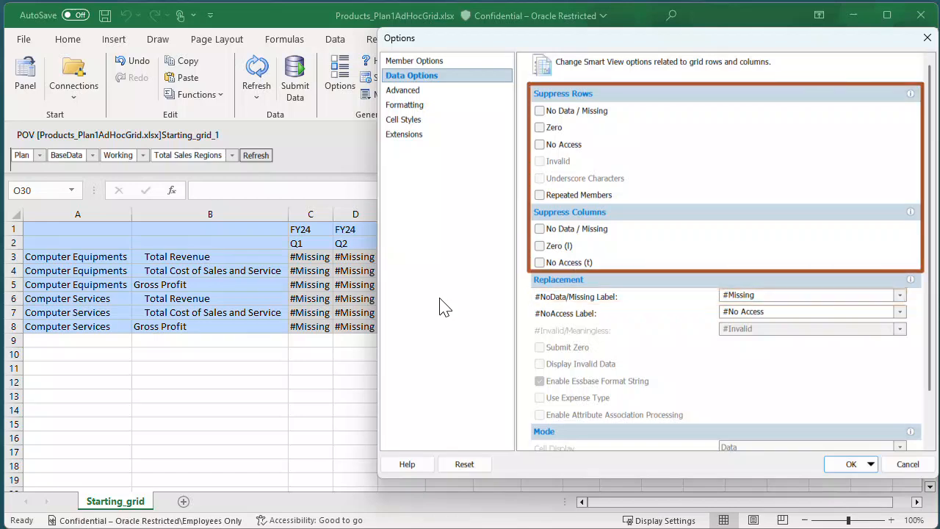
{"action": "left_click", "coordinate": [779, 294]}
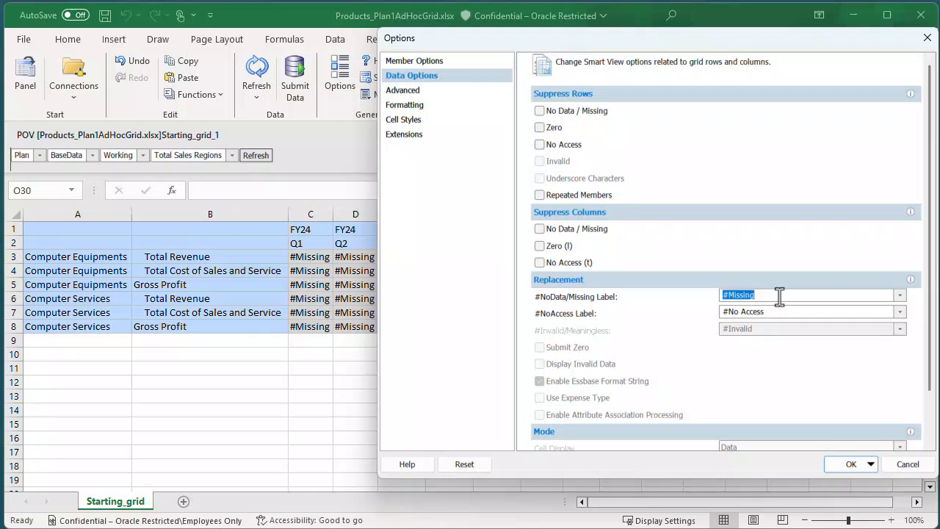
{"action": "type", "text": "-"}
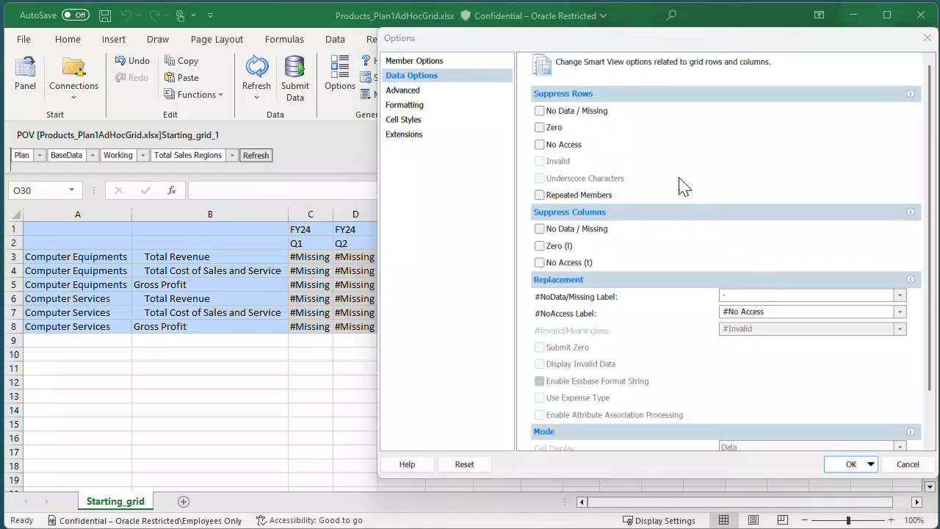
{"action": "left_click", "coordinate": [541, 196]}
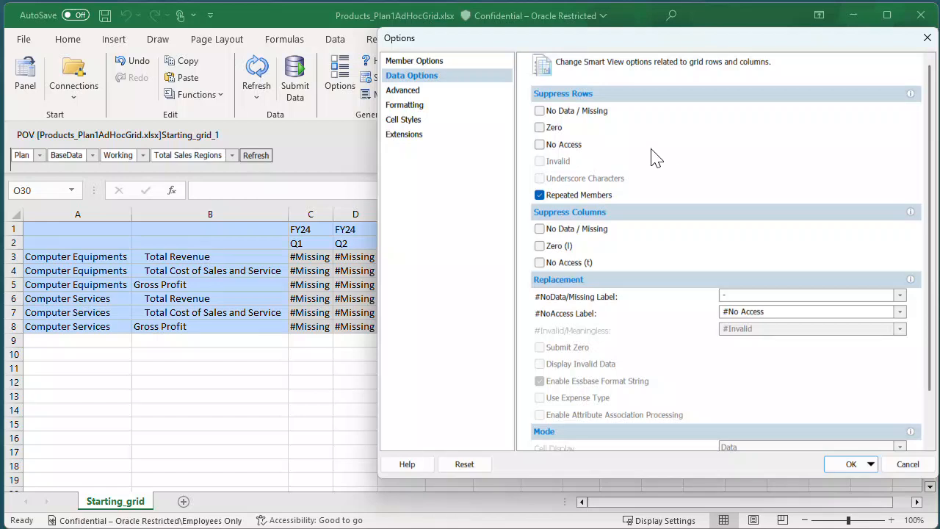
Switch the grid formatting to Use Excel Formatting, save the settings as default options and refresh the grid.
{"action": "left_click", "coordinate": [429, 105]}
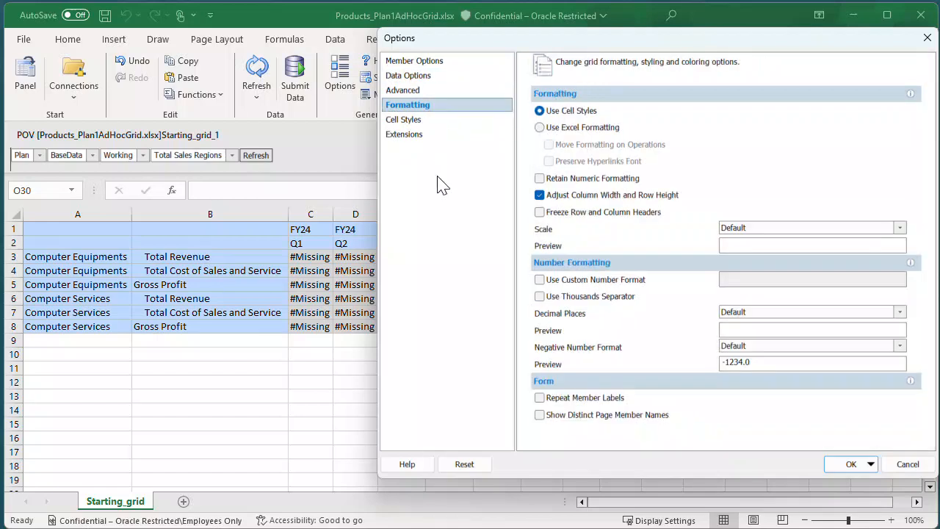
{"action": "left_click", "coordinate": [539, 127]}
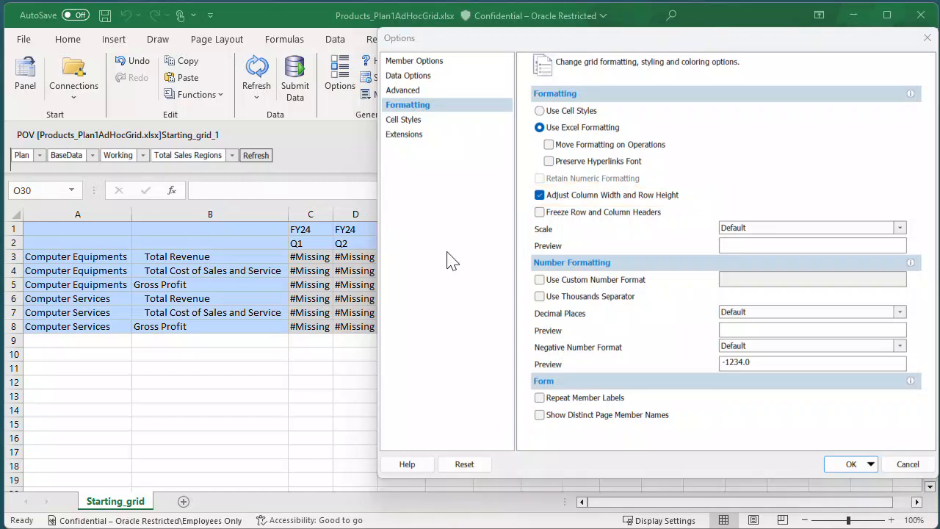
{"action": "left_click", "coordinate": [881, 232]}
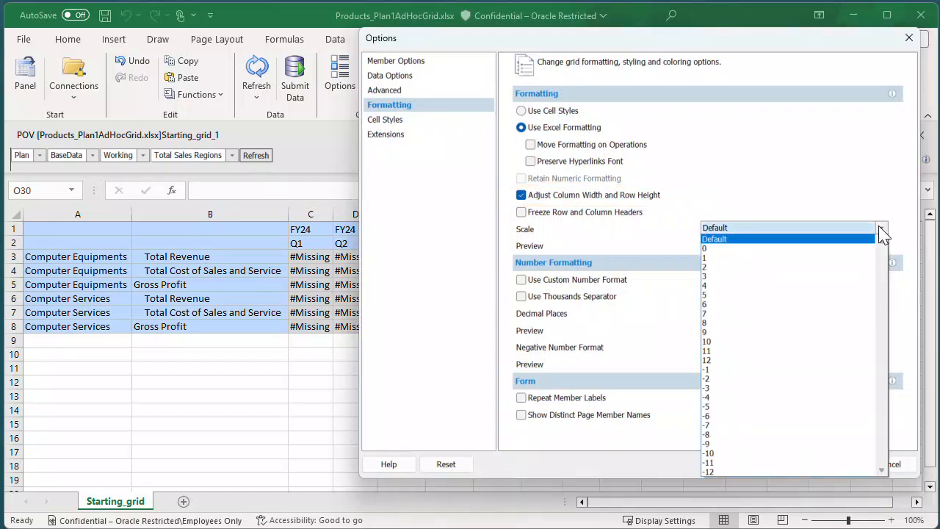
{"action": "left_click", "coordinate": [882, 232]}
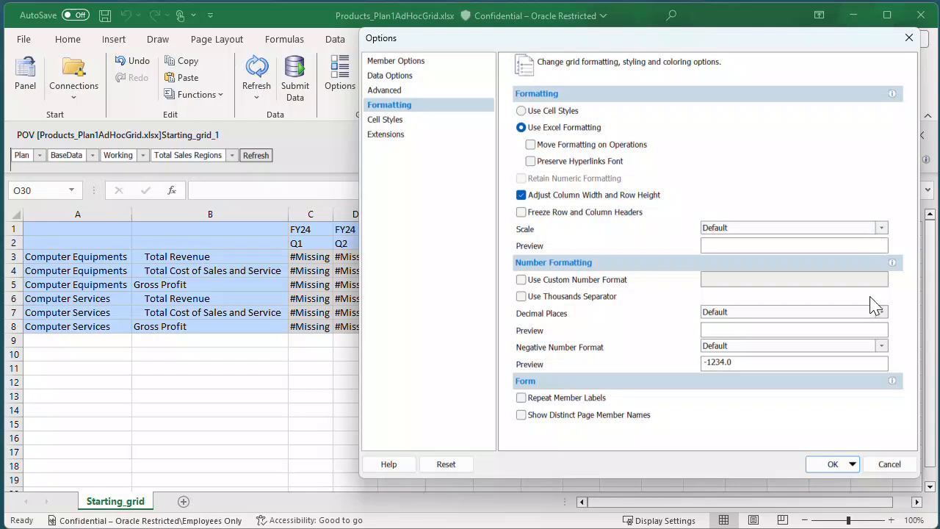
{"action": "left_click", "coordinate": [851, 464]}
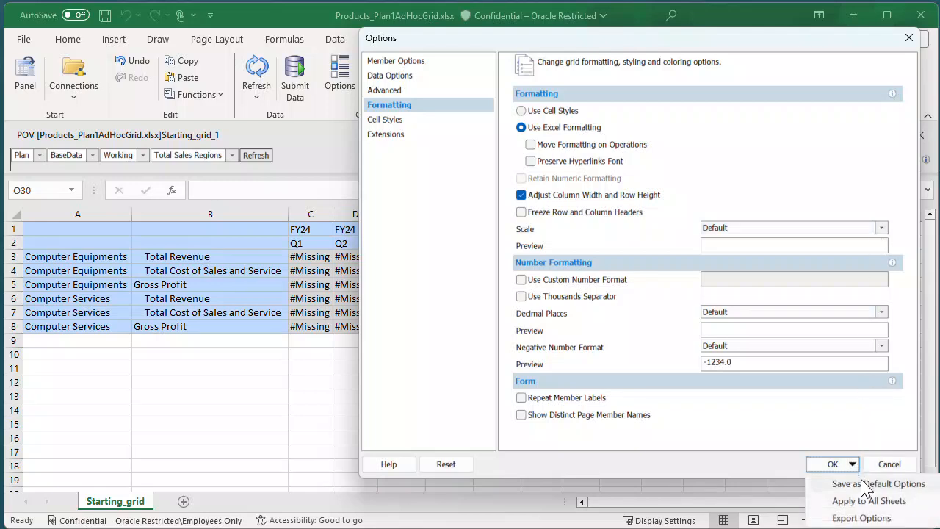
{"action": "left_click", "coordinate": [865, 483]}
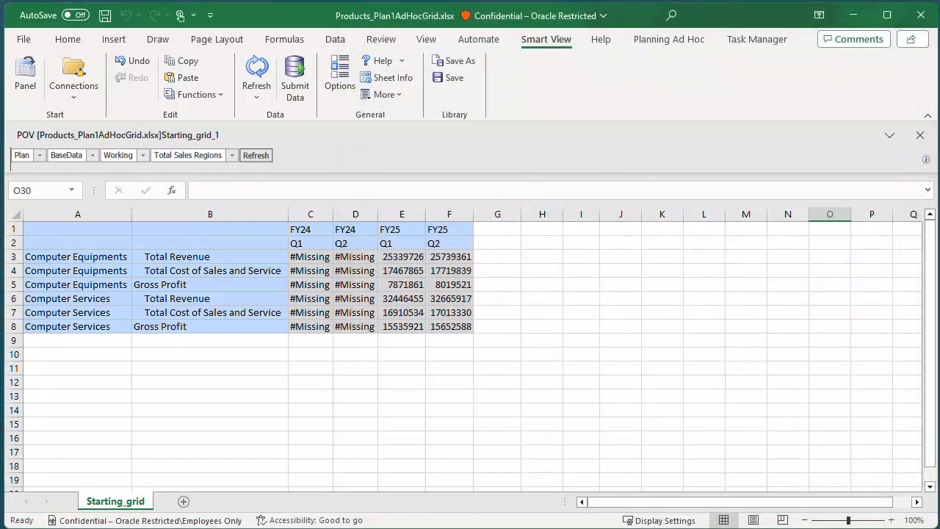
{"action": "left_click", "coordinate": [256, 70]}
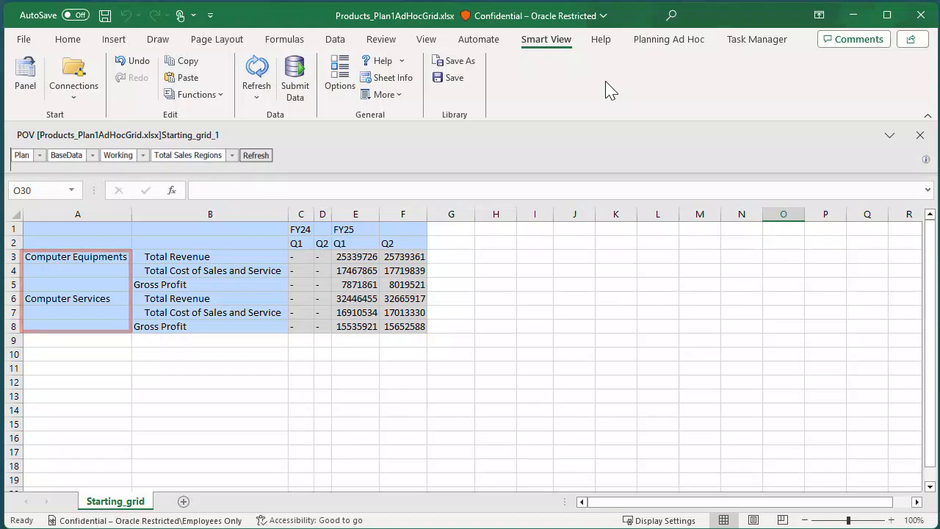
Bold the year and quarter column headers in C1:F2 and the product and account row headers in A3:B8.
{"action": "left_click", "coordinate": [68, 40]}
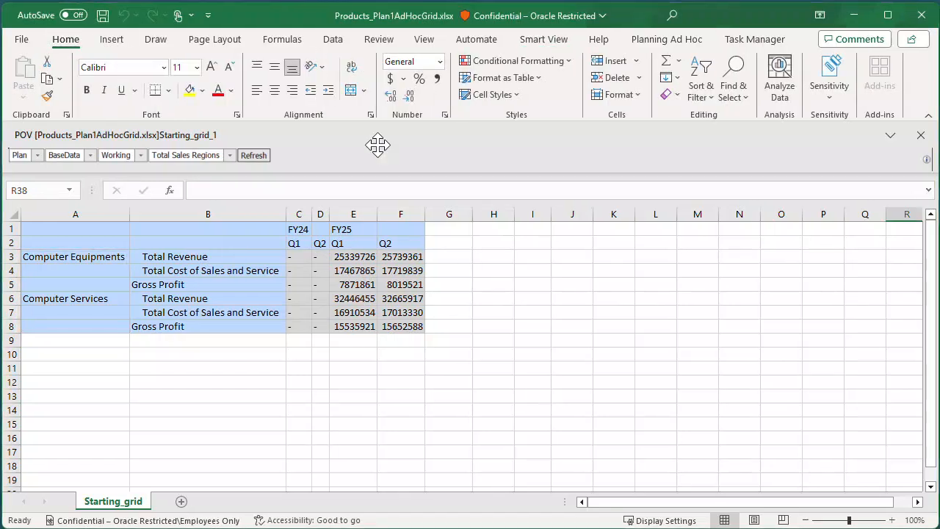
{"action": "left_click_drag", "start_coordinate": [301, 229], "coordinate": [384, 243]}
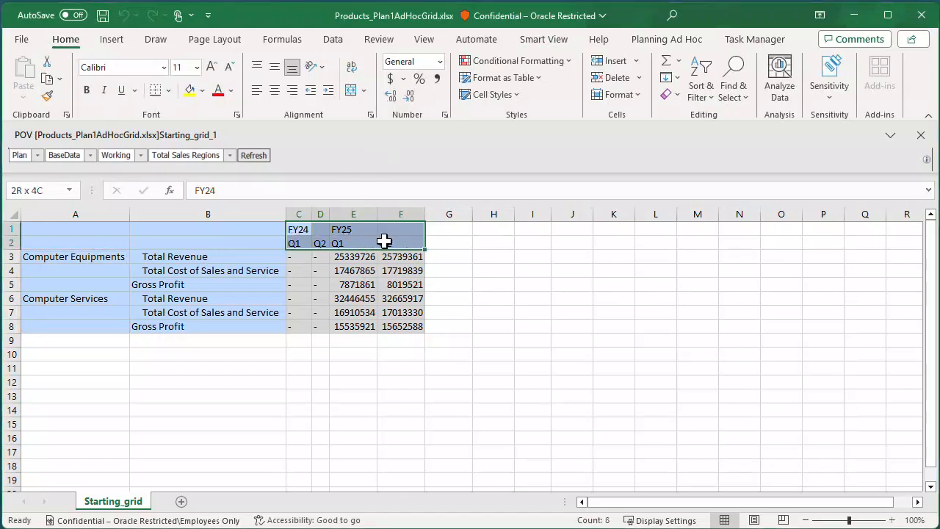
{"action": "left_click", "coordinate": [86, 90]}
{"action": "left_click_drag", "start_coordinate": [83, 255], "coordinate": [170, 325]}
{"action": "left_click", "coordinate": [86, 90]}
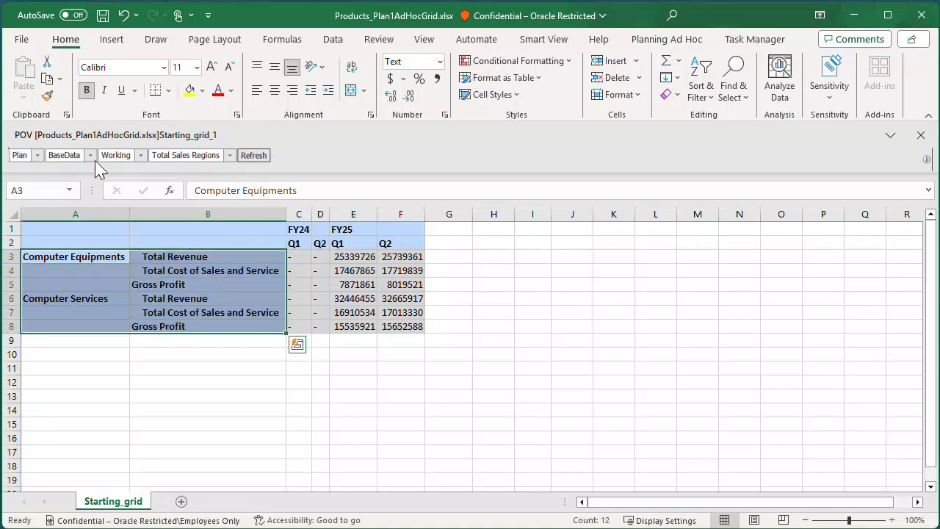
Apply the comma number style with no decimal places to the whole sheet.
{"action": "left_click", "coordinate": [12, 214]}
{"action": "left_click", "coordinate": [437, 78]}
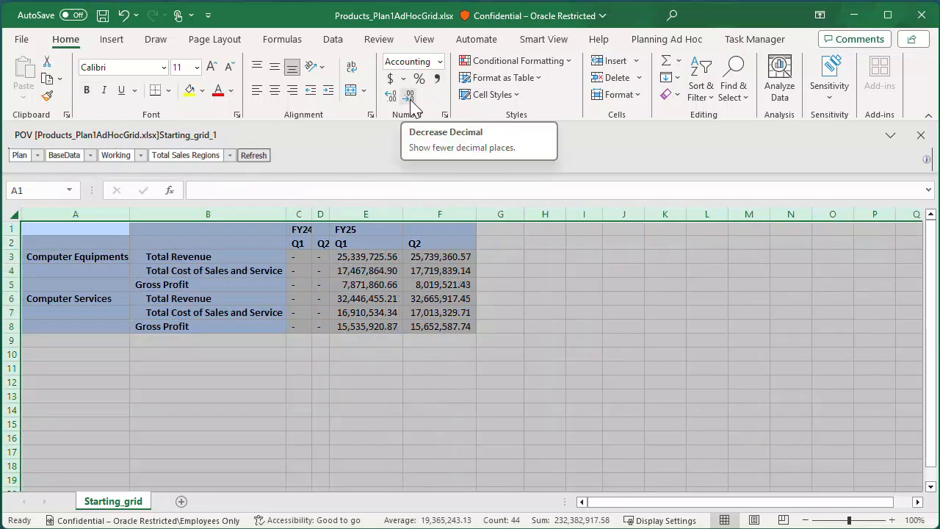
{"action": "double_click", "coordinate": [409, 100]}
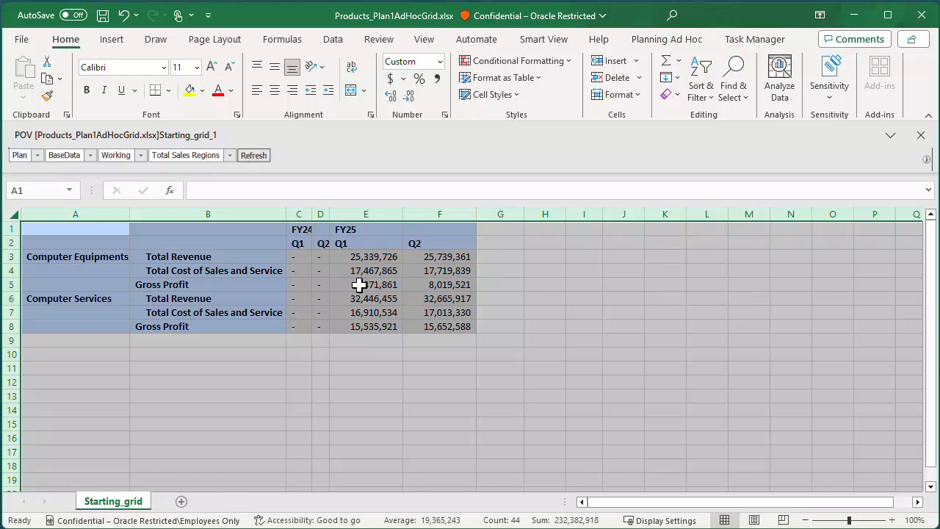
Add a bottom border to the FY25 Total Cost of Sales and Service cells E4:F4 and E7:F7, and refresh the grid.
{"action": "left_click_drag", "start_coordinate": [361, 270], "coordinate": [437, 270]}
{"action": "left_click", "coordinate": [168, 90]}
{"action": "left_click", "coordinate": [192, 130]}
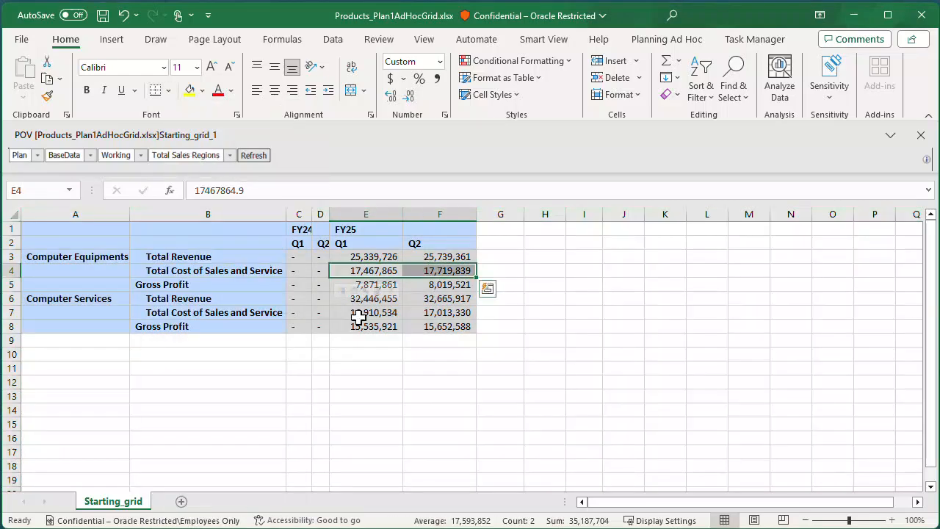
{"action": "left_click_drag", "start_coordinate": [360, 312], "coordinate": [437, 312]}
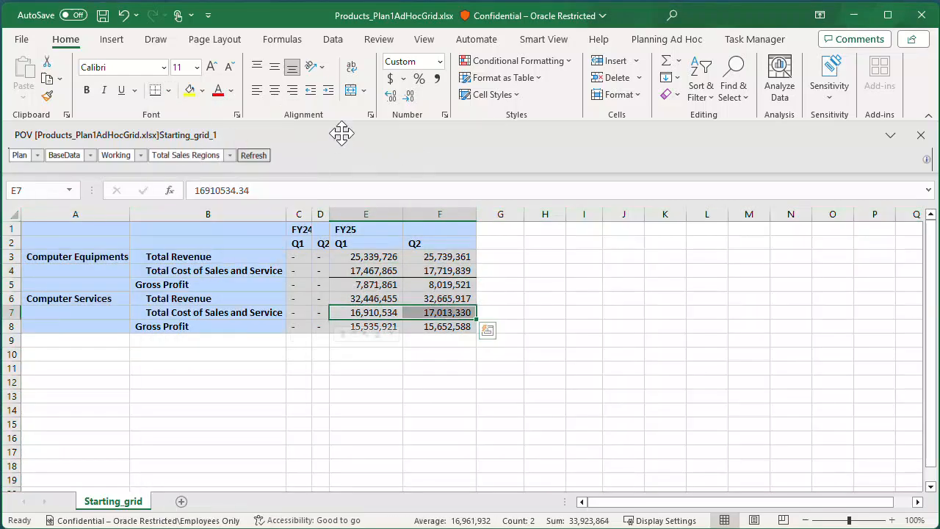
{"action": "left_click", "coordinate": [552, 39]}
{"action": "left_click", "coordinate": [254, 68]}
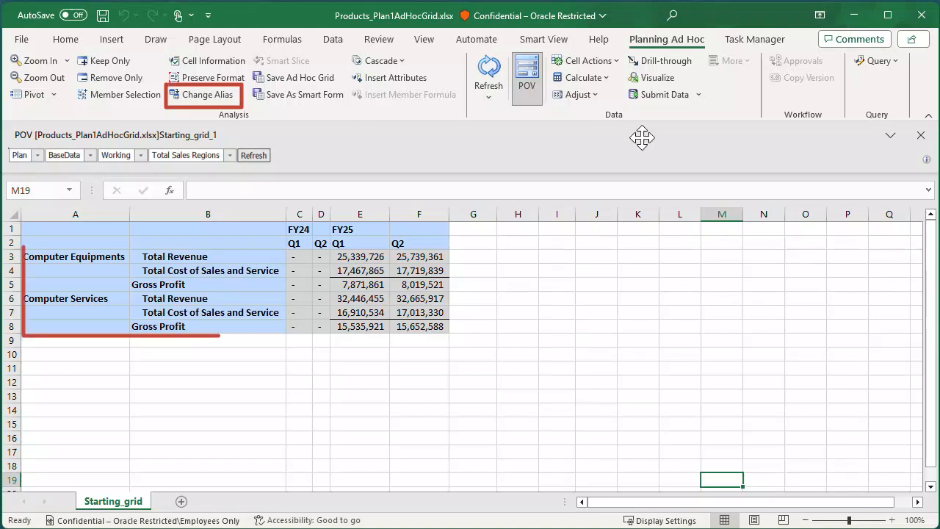
Change the grid's alias table to None and switch it back to Default.
{"action": "left_click", "coordinate": [226, 95]}
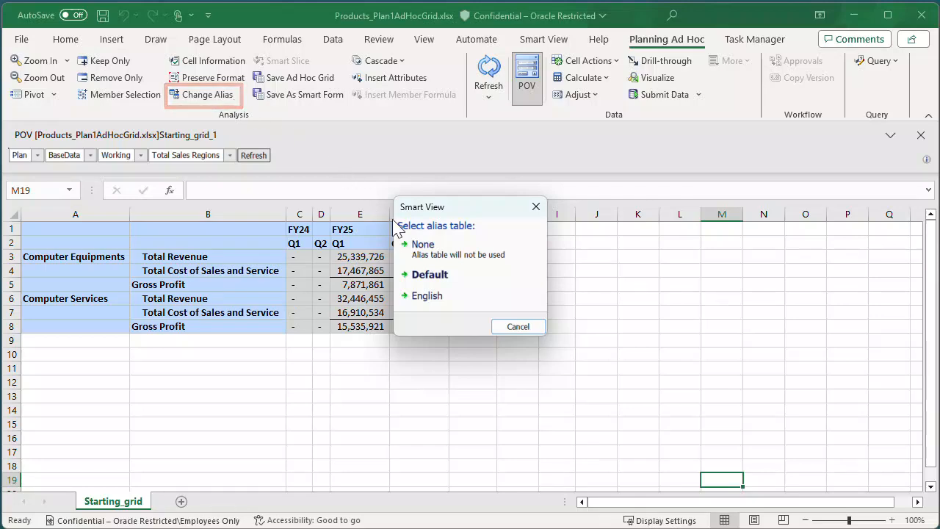
{"action": "left_click", "coordinate": [423, 247]}
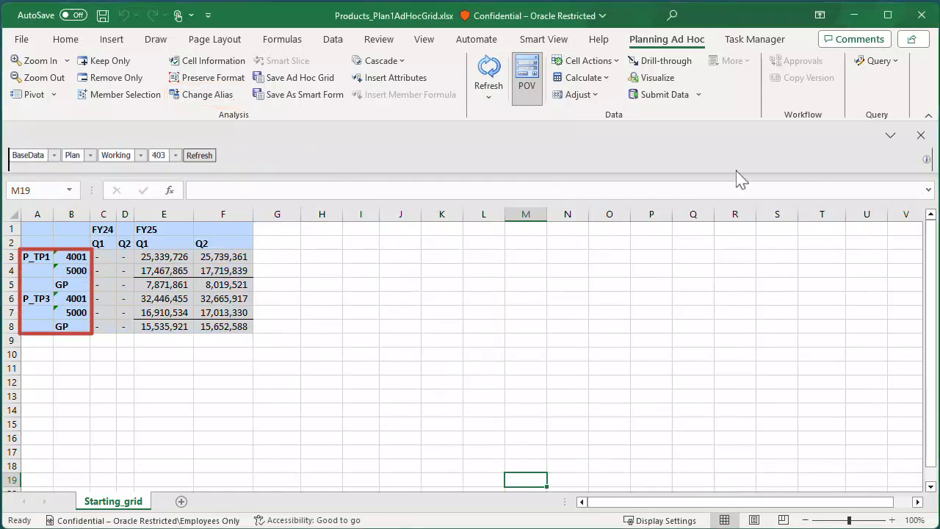
{"action": "left_click", "coordinate": [202, 94]}
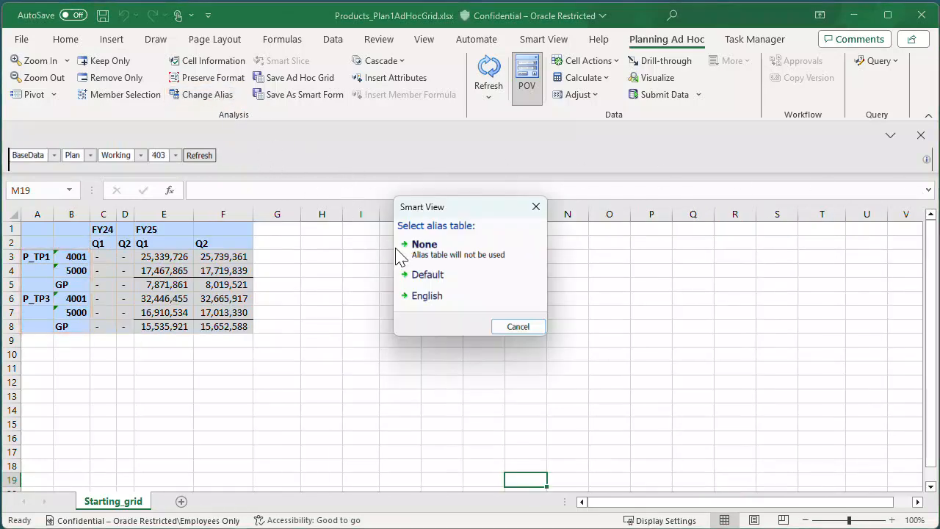
{"action": "left_click", "coordinate": [443, 276]}
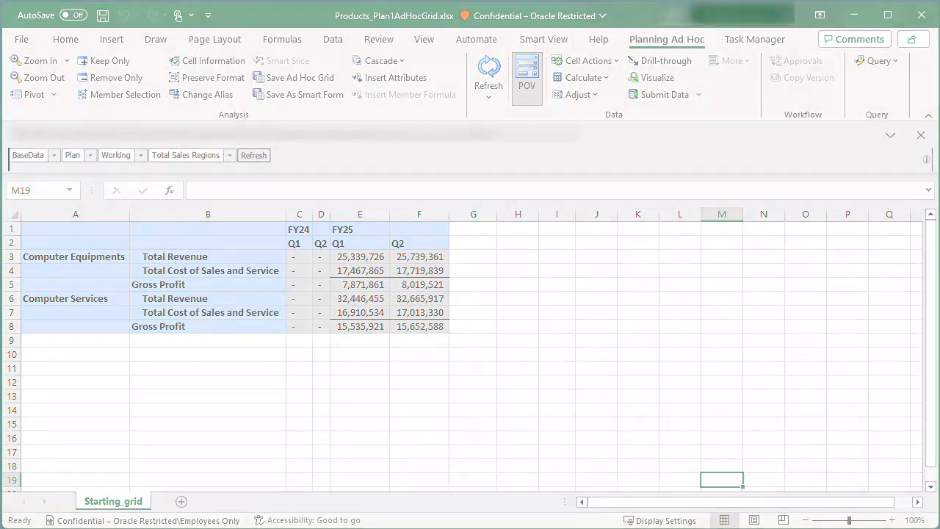